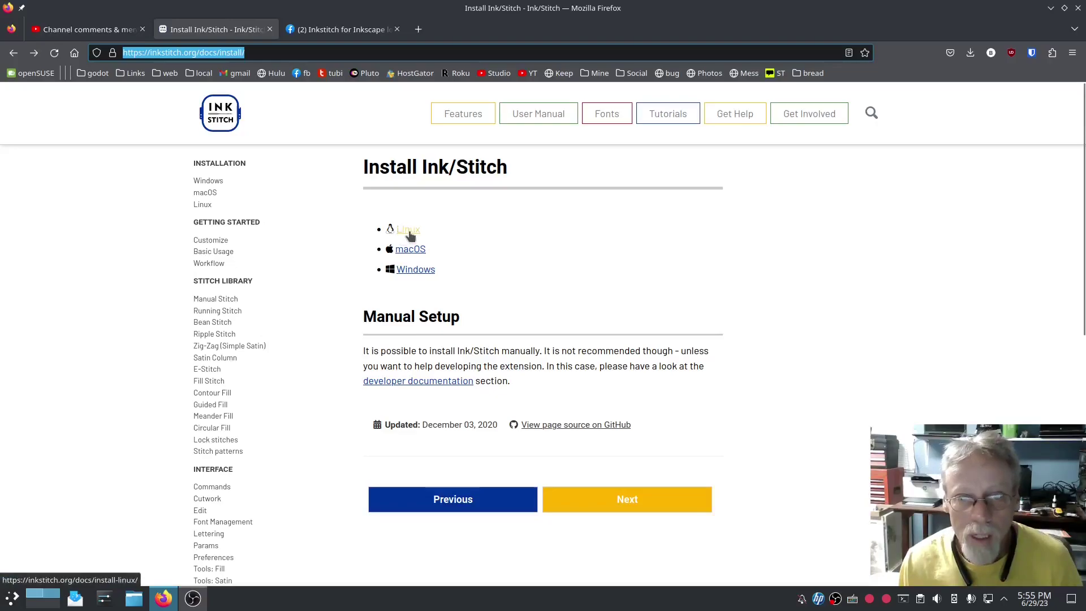
# - Launch Inkscape on a blank document and confirm Ink/Stitch About shows version v3.0.1
pyautogui.click(13, 599)
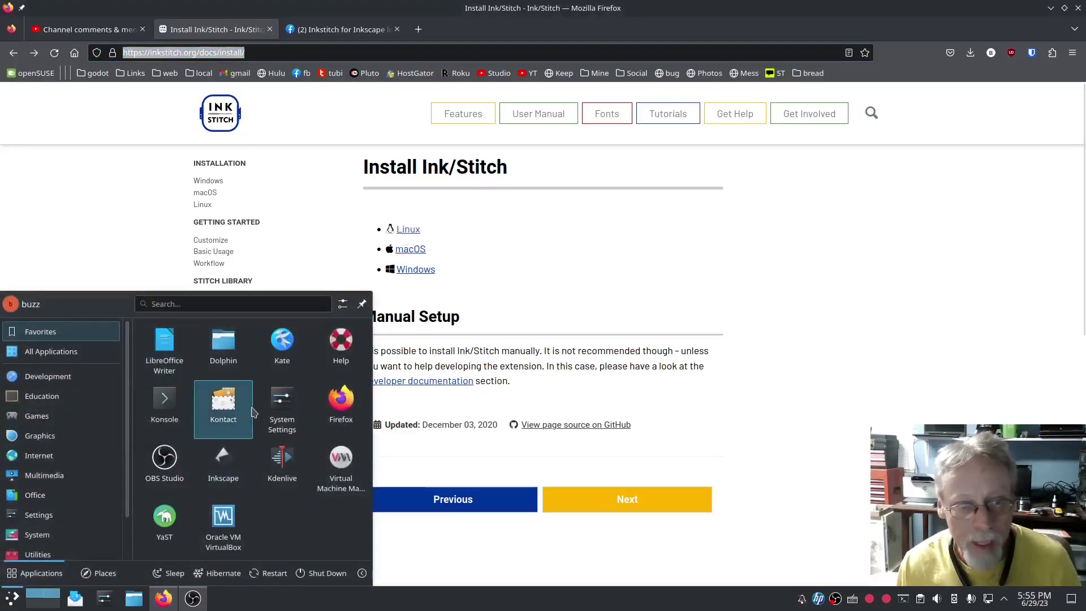
pyautogui.click(161, 459)
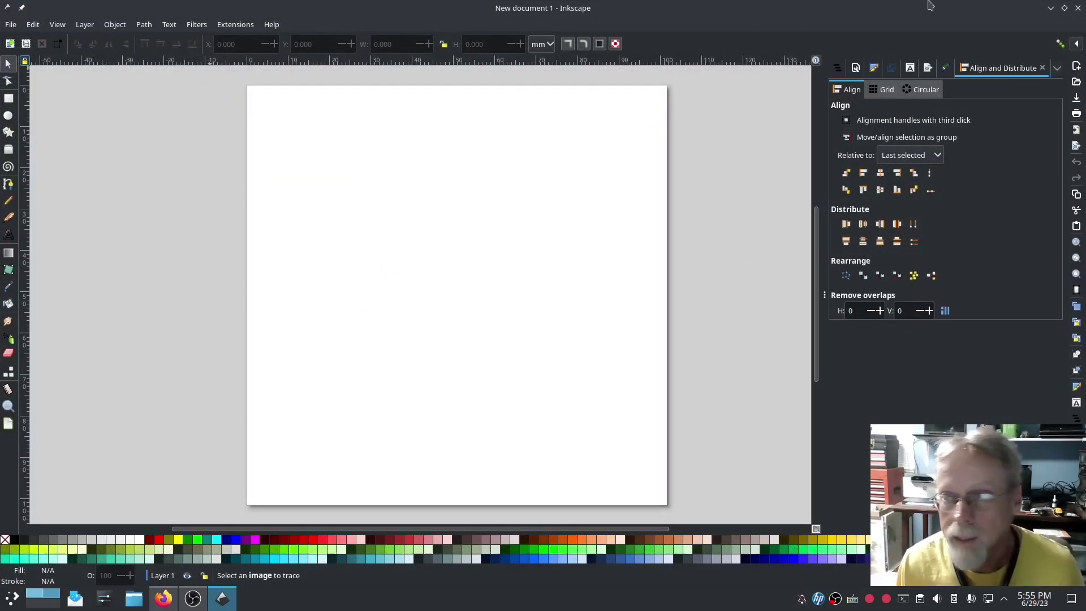
pyautogui.click(235, 23)
pyautogui.moveTo(247, 171)
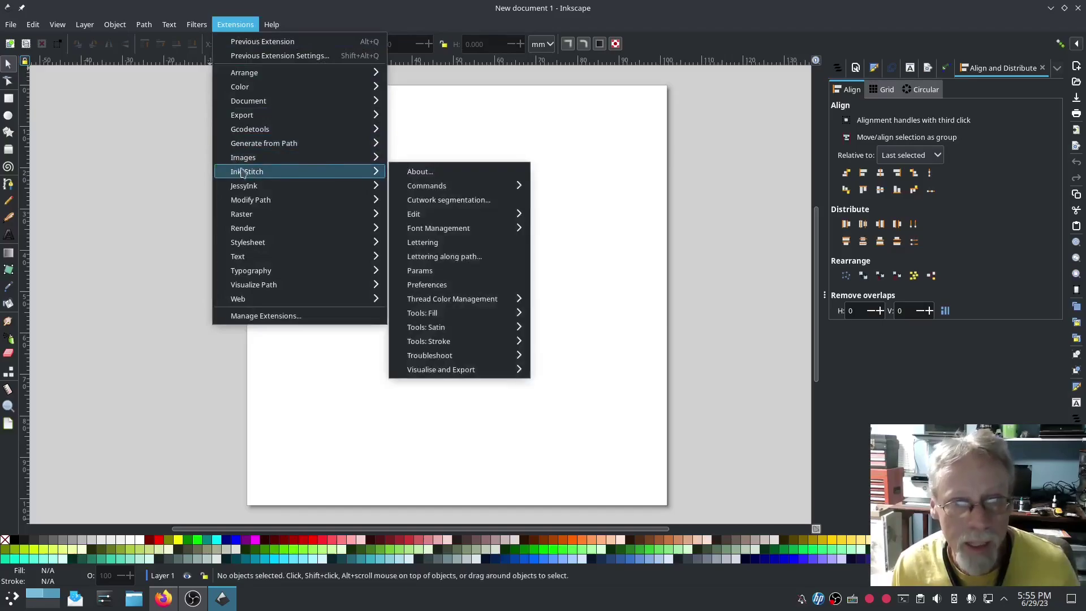
pyautogui.click(444, 171)
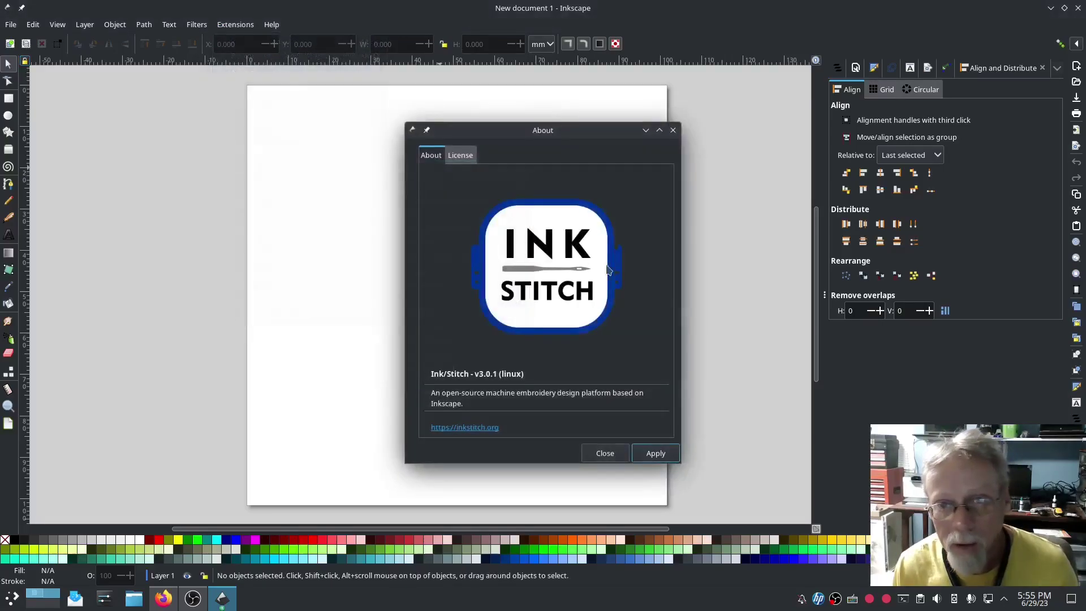
pyautogui.click(604, 452)
pyautogui.click(242, 25)
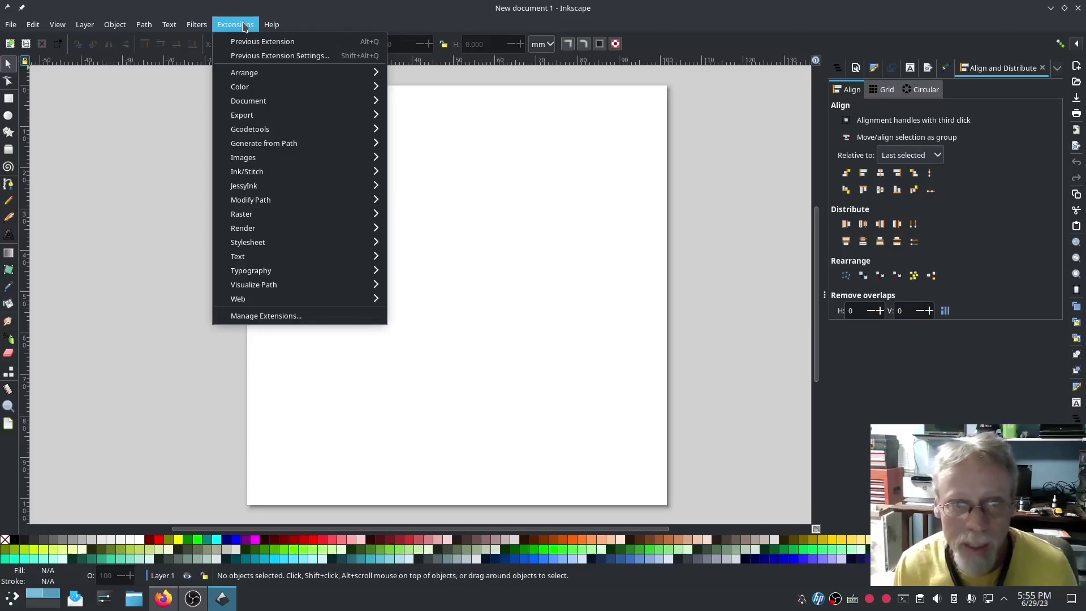
# - Add 'Linux' lettering in the Roman AGS font and drag it to mid-page
pyautogui.moveTo(247, 171)
pyautogui.click(455, 242)
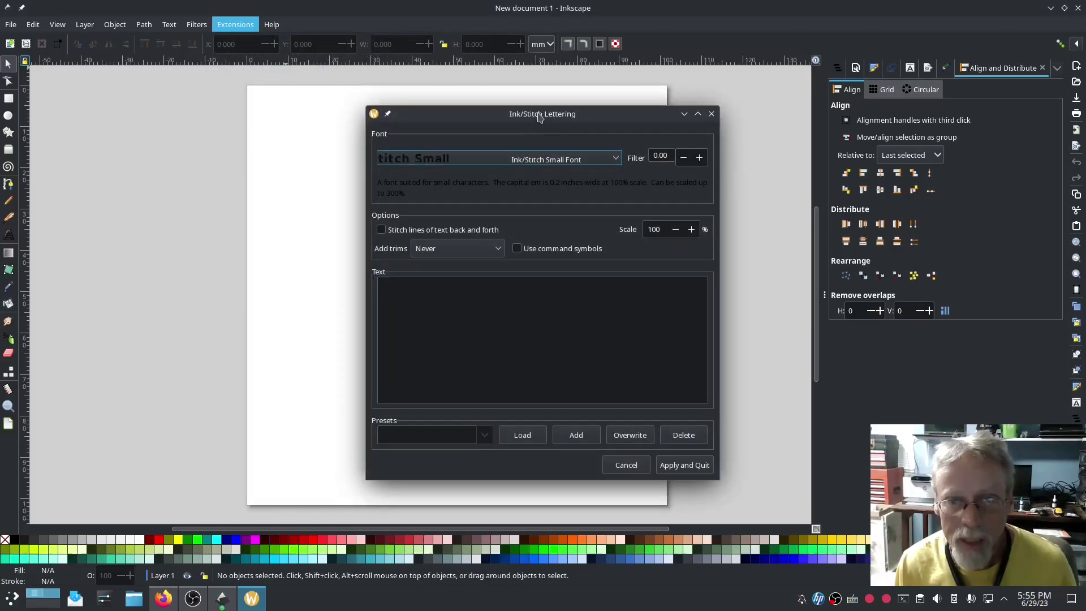
pyautogui.click(477, 159)
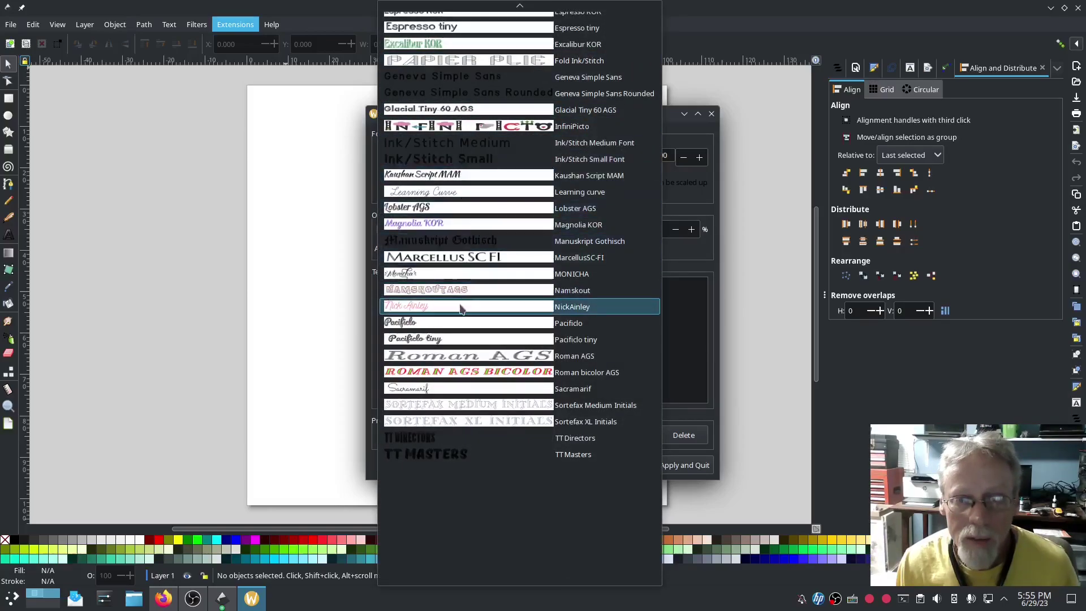
pyautogui.click(440, 353)
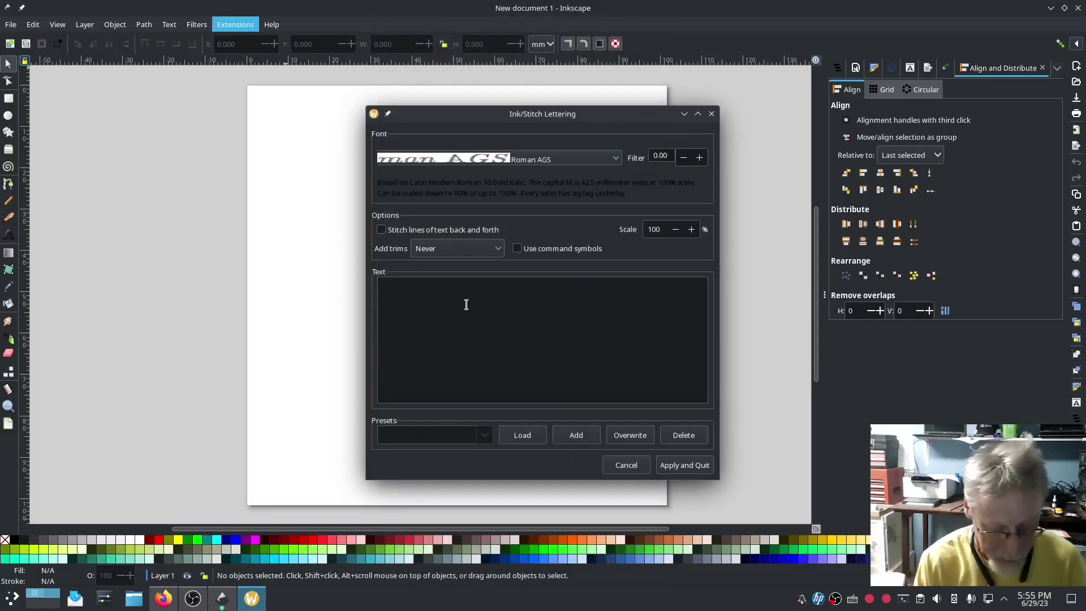
pyautogui.write('Linux')
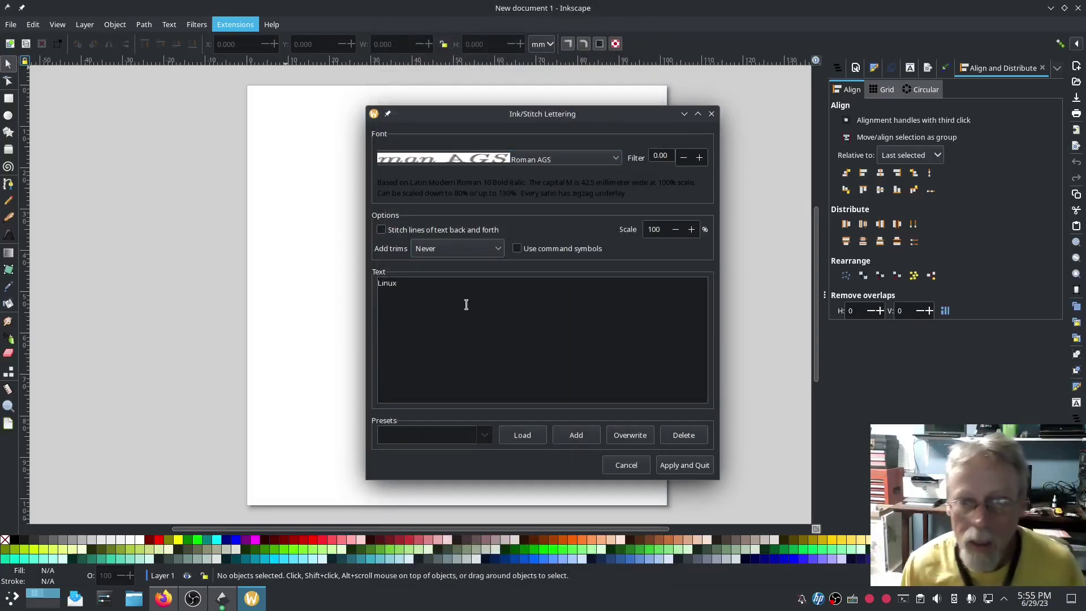
pyautogui.moveTo(477, 113); pyautogui.dragTo(143, 104)
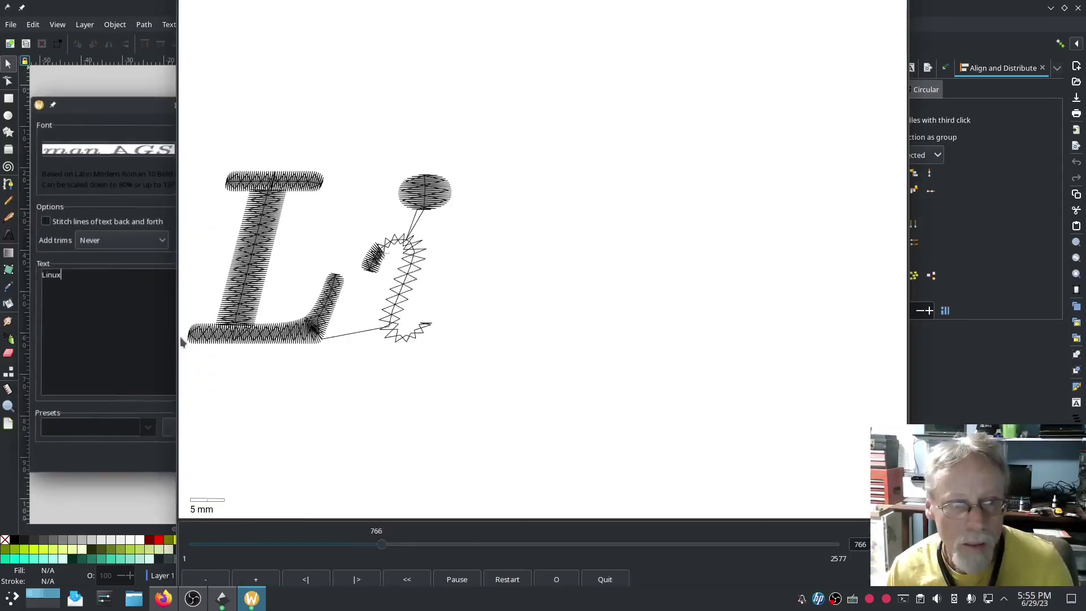
pyautogui.click(155, 465)
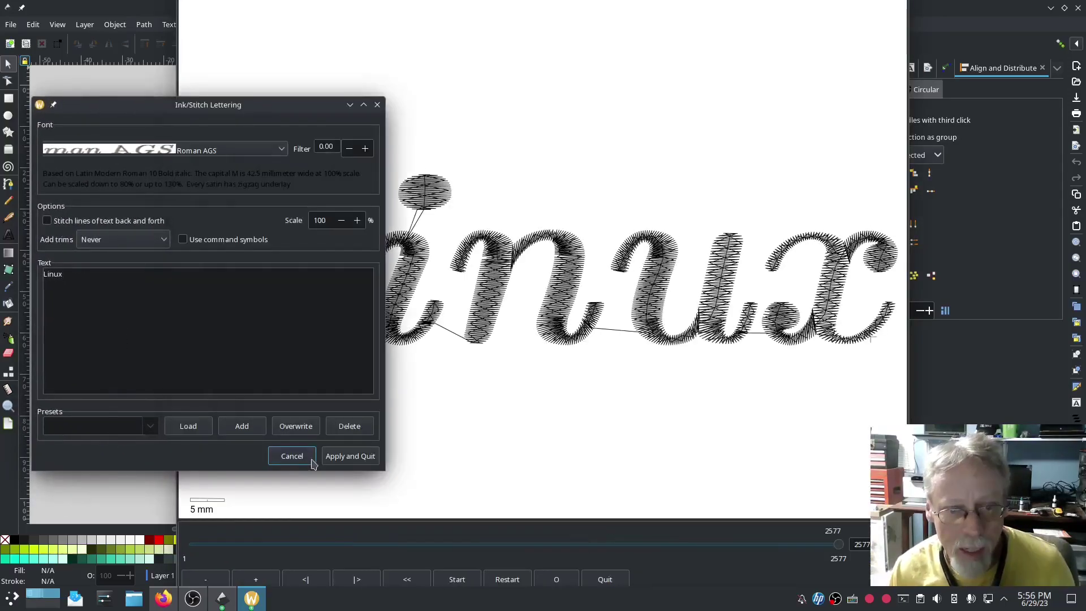
pyautogui.click(348, 458)
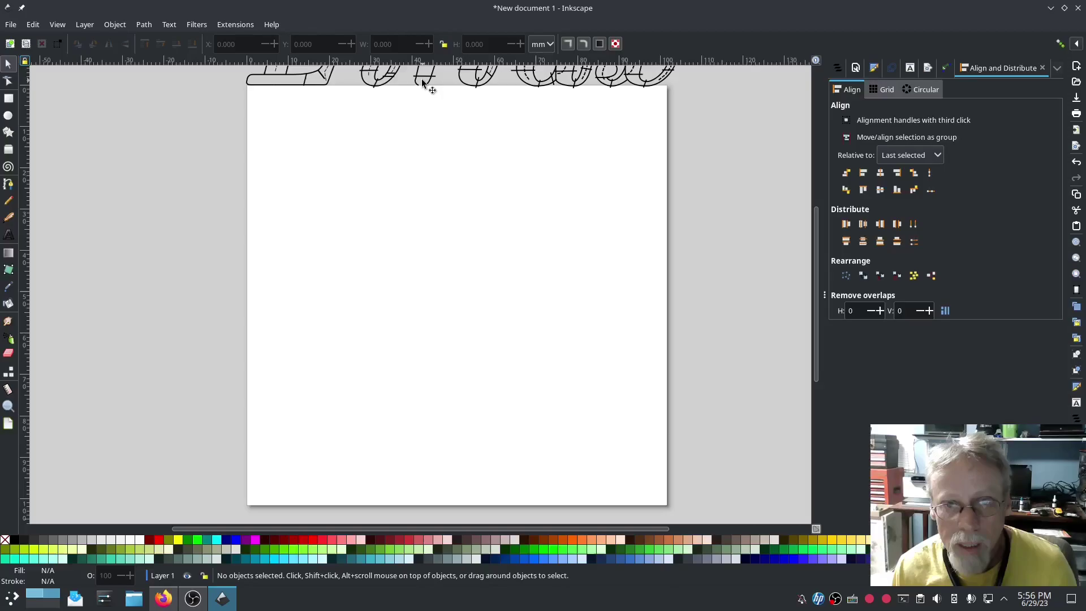
pyautogui.moveTo(428, 78); pyautogui.dragTo(429, 329)
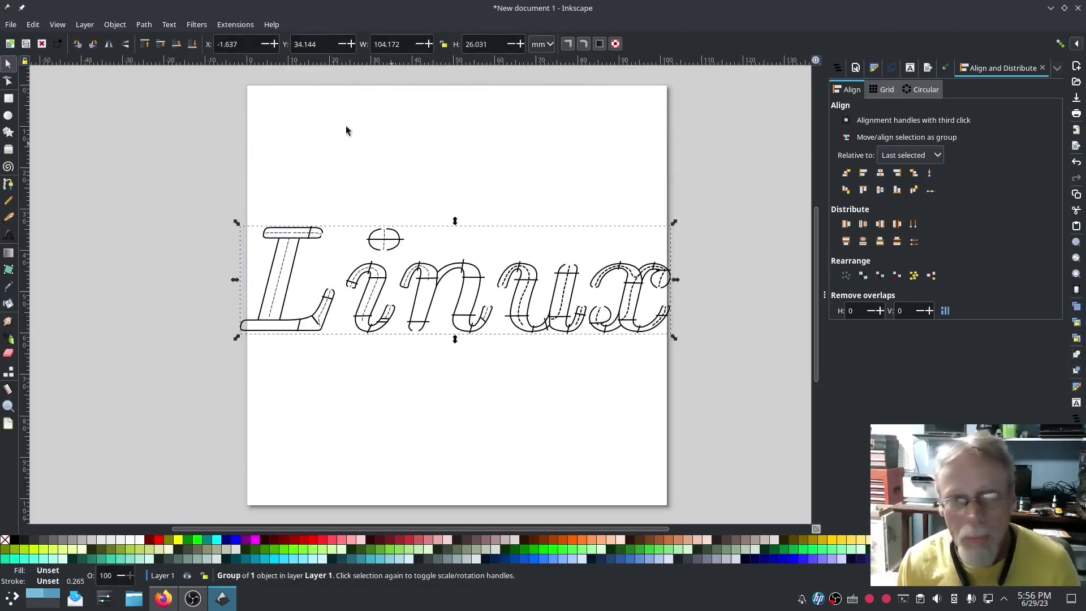
pyautogui.click(235, 24)
pyautogui.moveTo(247, 171)
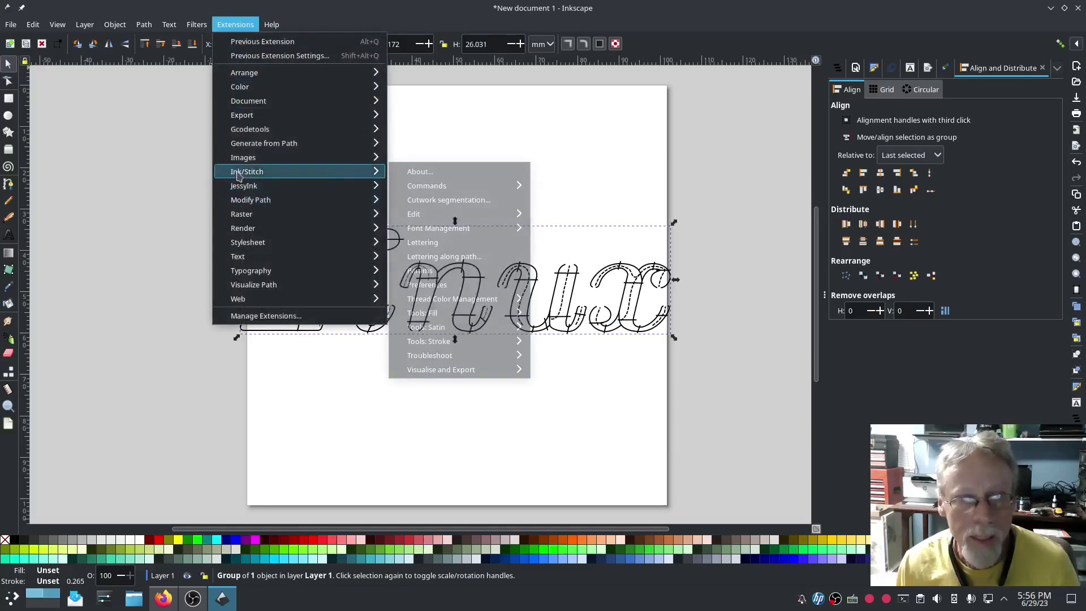
pyautogui.click(462, 270)
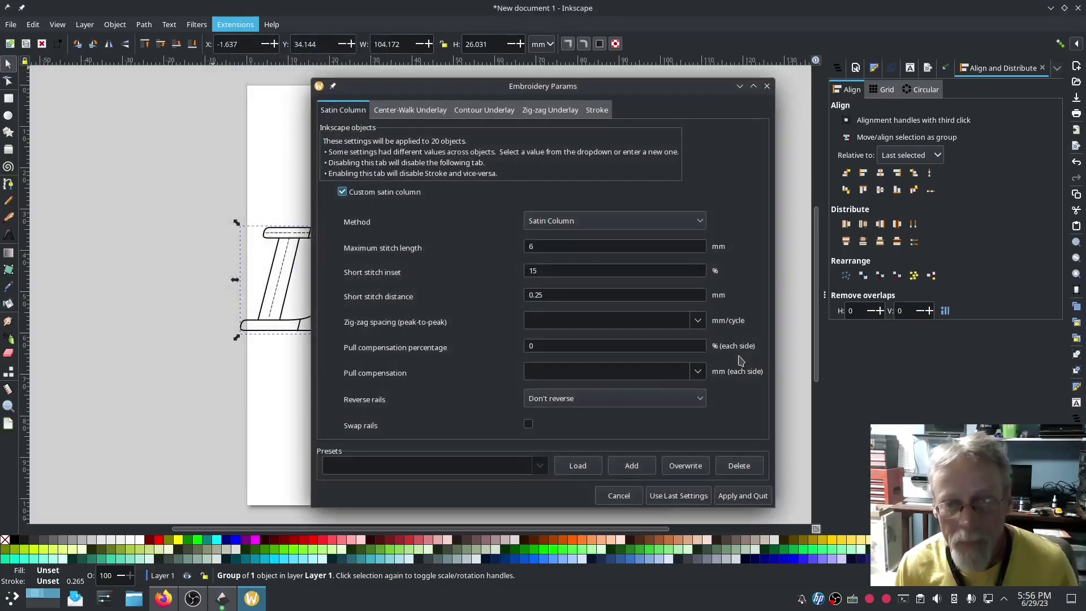
pyautogui.moveTo(464, 86); pyautogui.dragTo(196, 83)
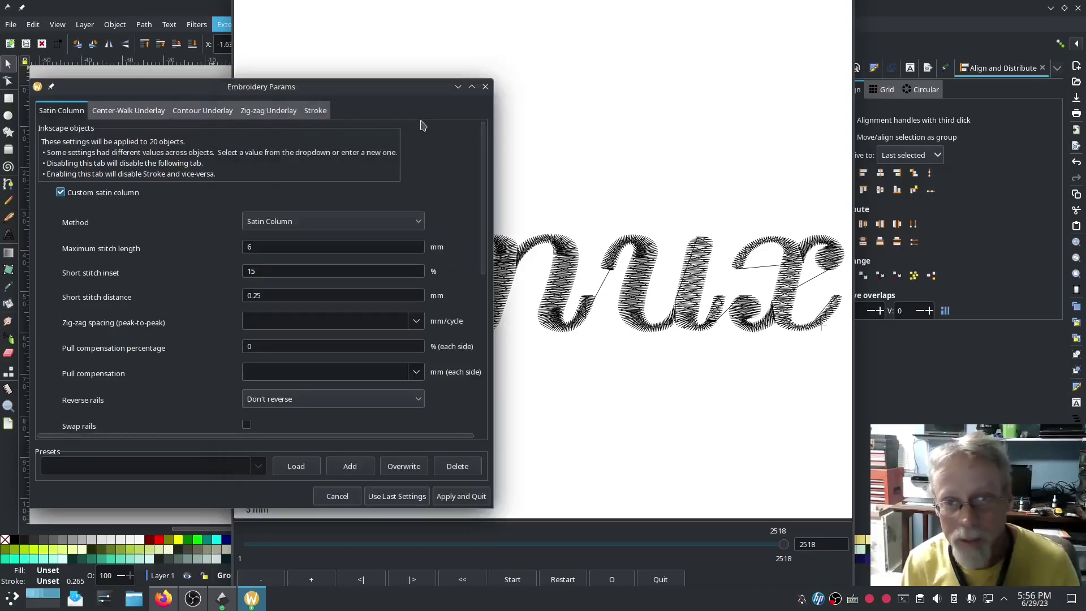
pyautogui.press('Escape')
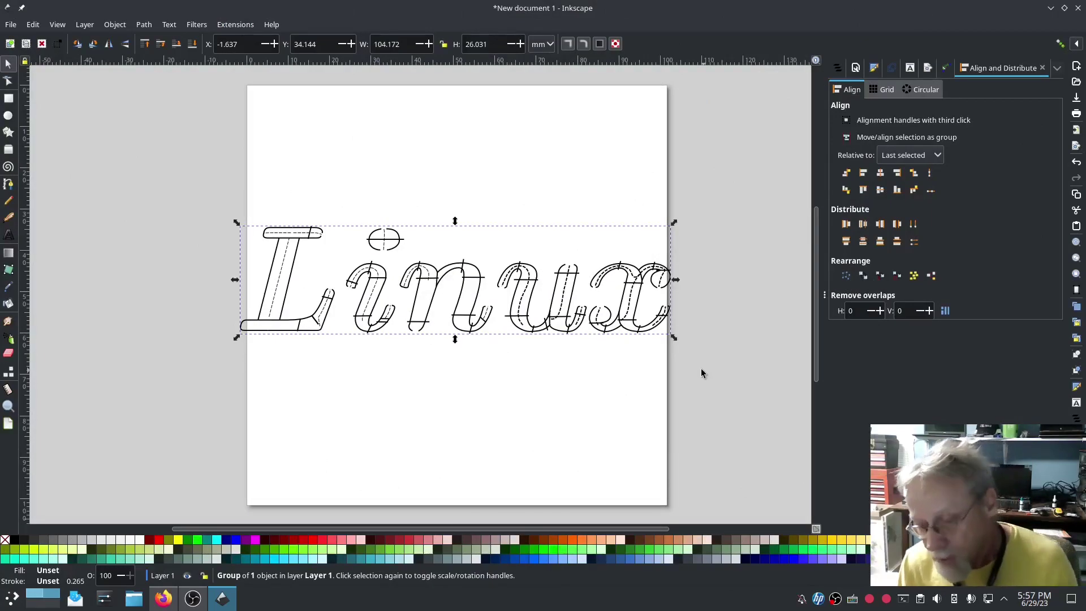
# - Toggle the Linux group between rotate and scale handles, then deselect it
pyautogui.click(527, 310)
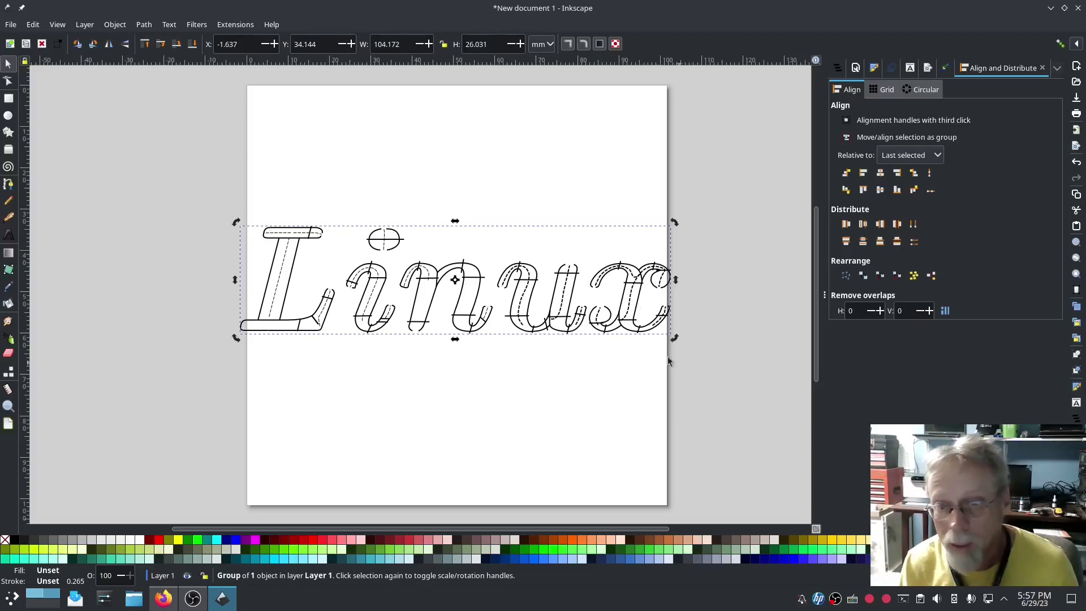
pyautogui.click(618, 318)
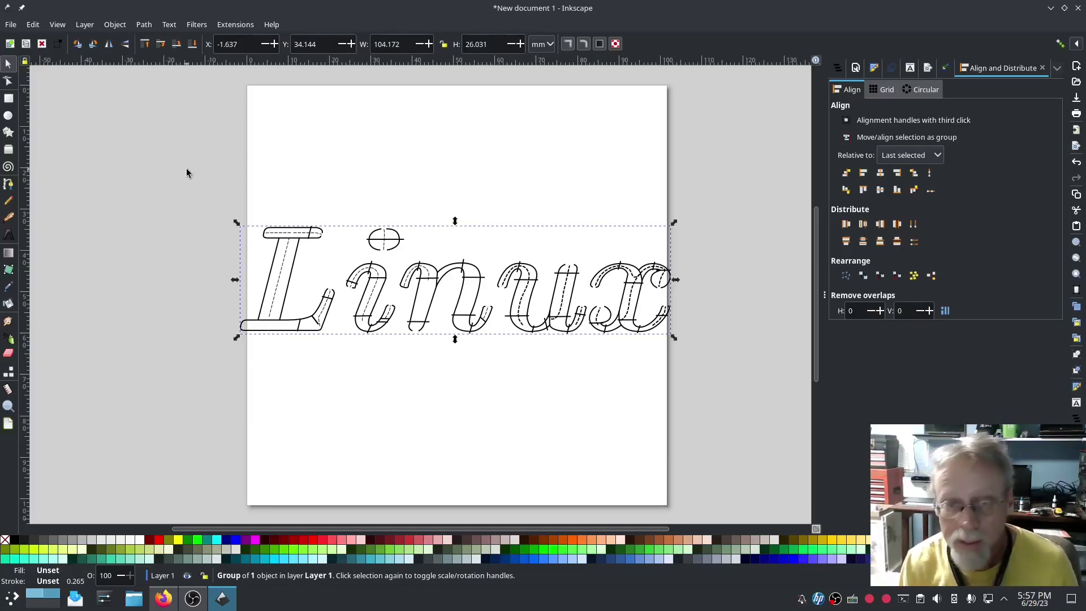
pyautogui.click(202, 174)
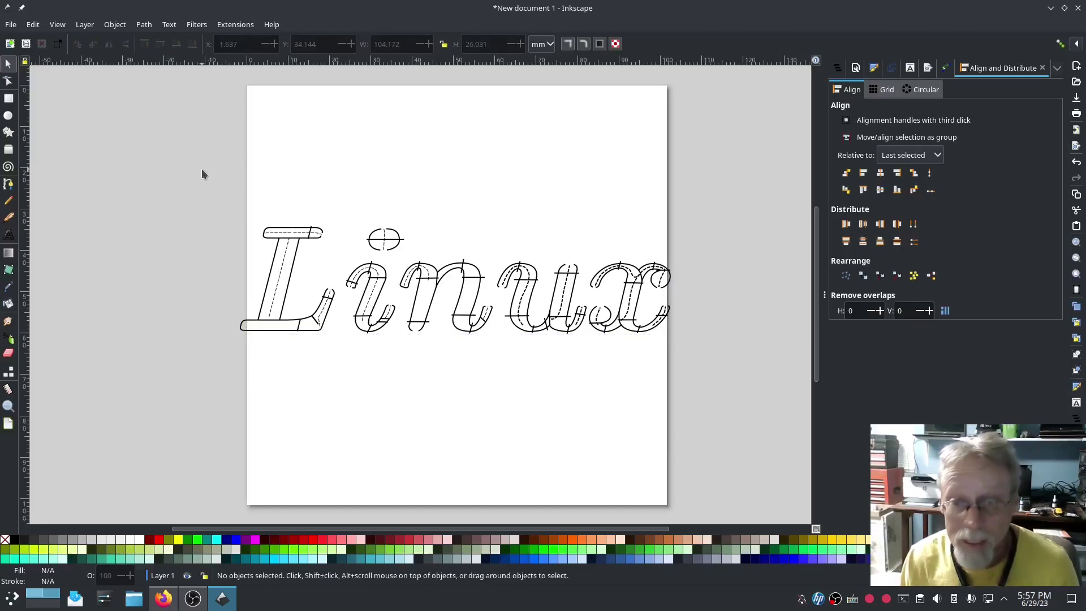